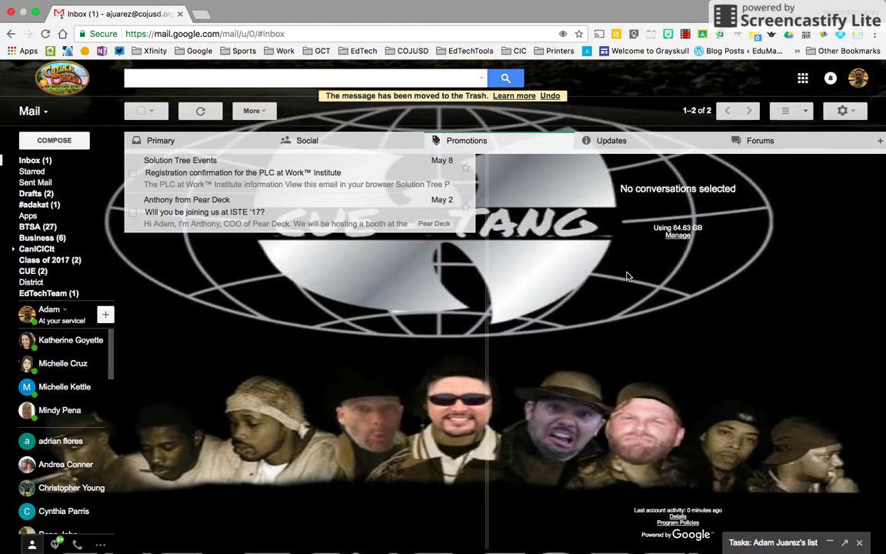
# - Open the Google apps launcher from the Gmail inbox
pyautogui.click(802, 78)
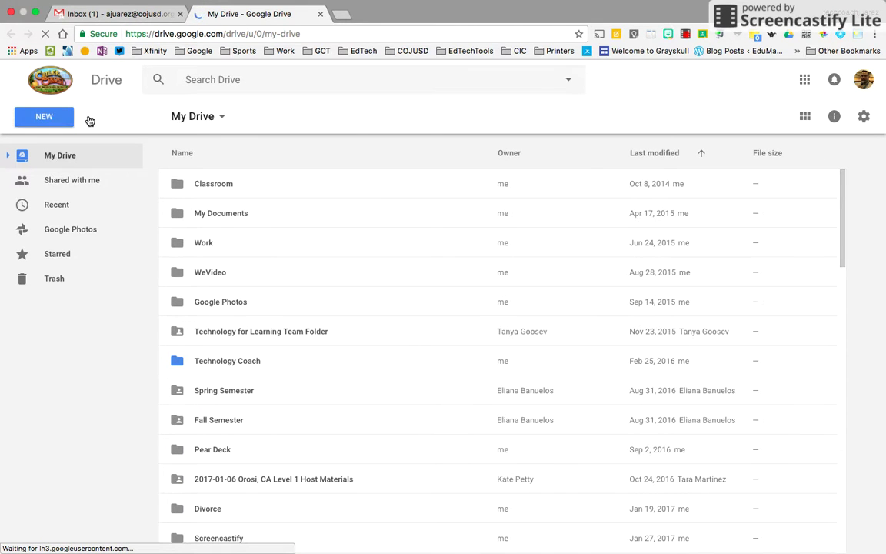
# - Create a new blank Google Form from Drive's New menu under More
pyautogui.click(48, 111)
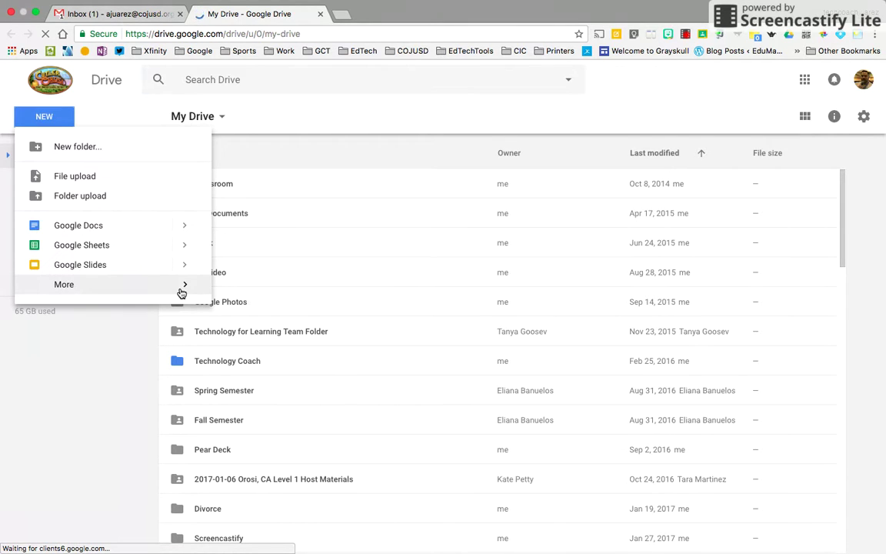
pyautogui.moveTo(181, 292)
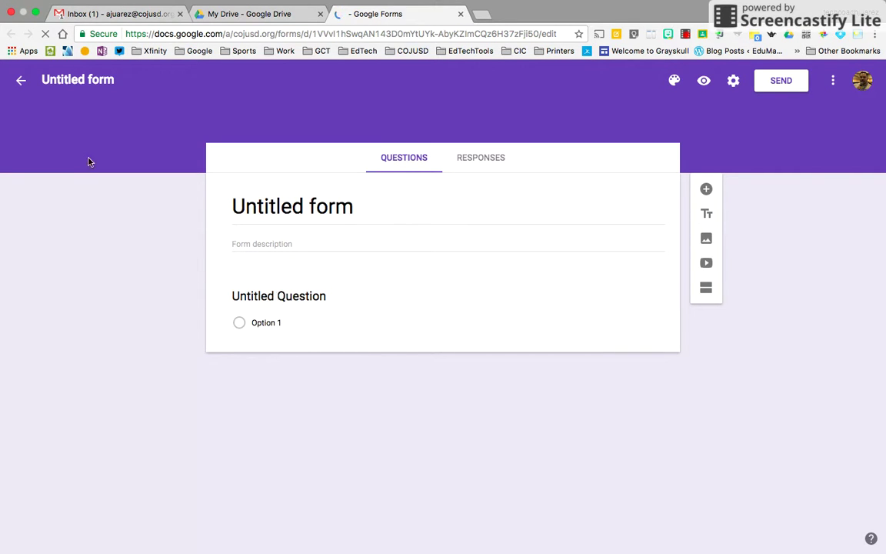
# - Title the form 'Sample Form' and give the document the same name
pyautogui.click(355, 207)
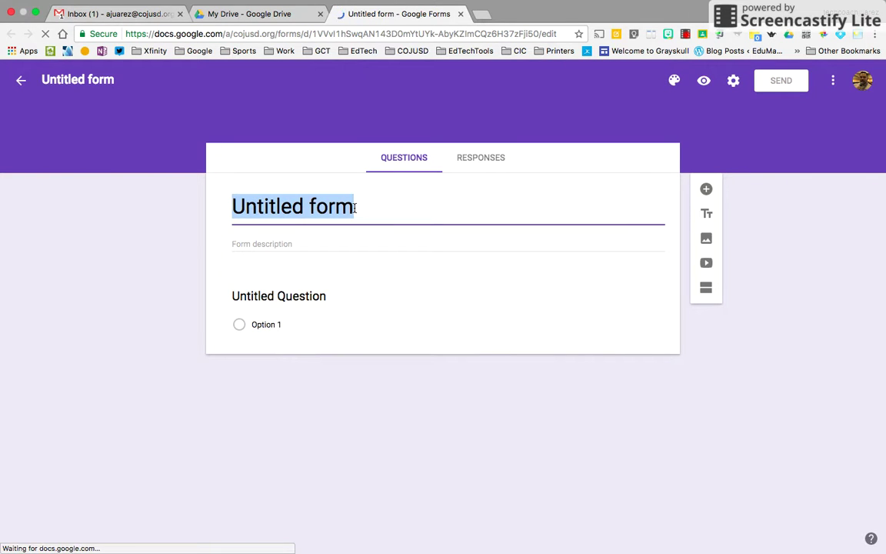
pyautogui.write('Sample')
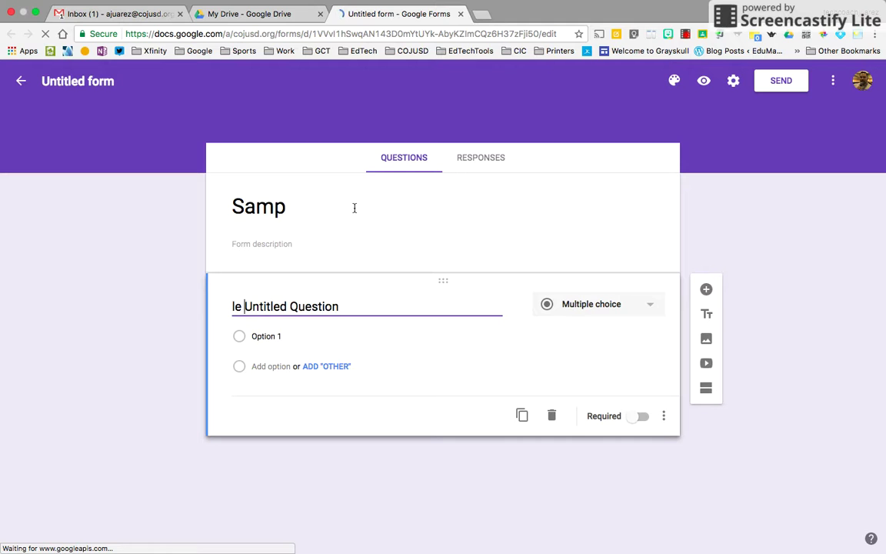
pyautogui.press('BackSpace')
pyautogui.press('BackSpace')
pyautogui.press('BackSpace')
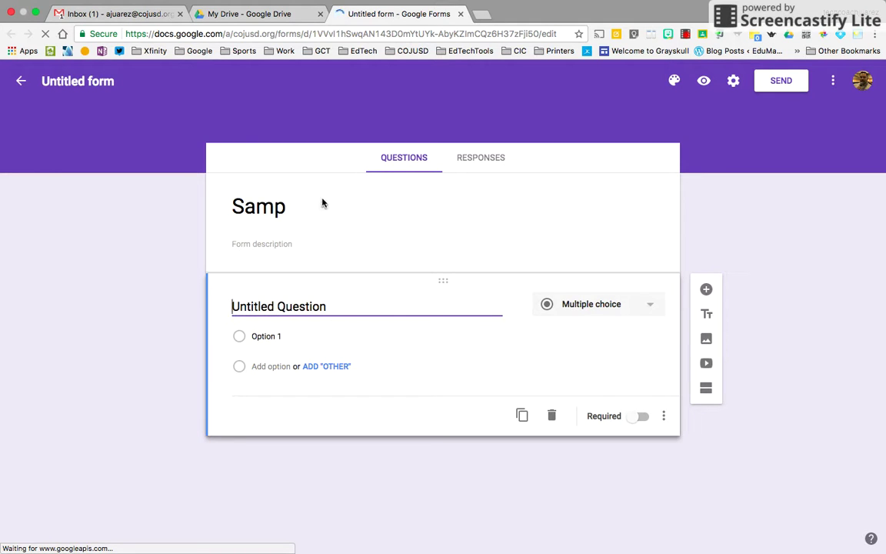
pyautogui.click(311, 203)
pyautogui.click(295, 206)
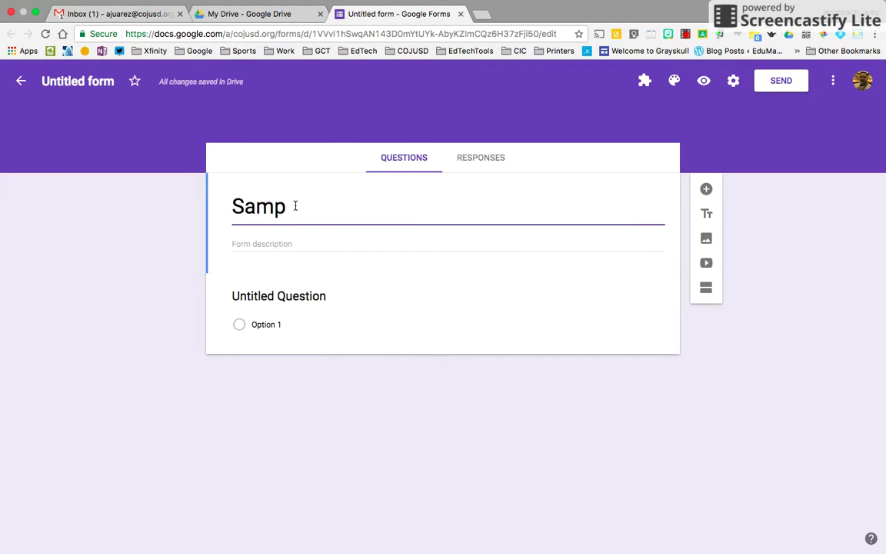
pyautogui.write('le Form')
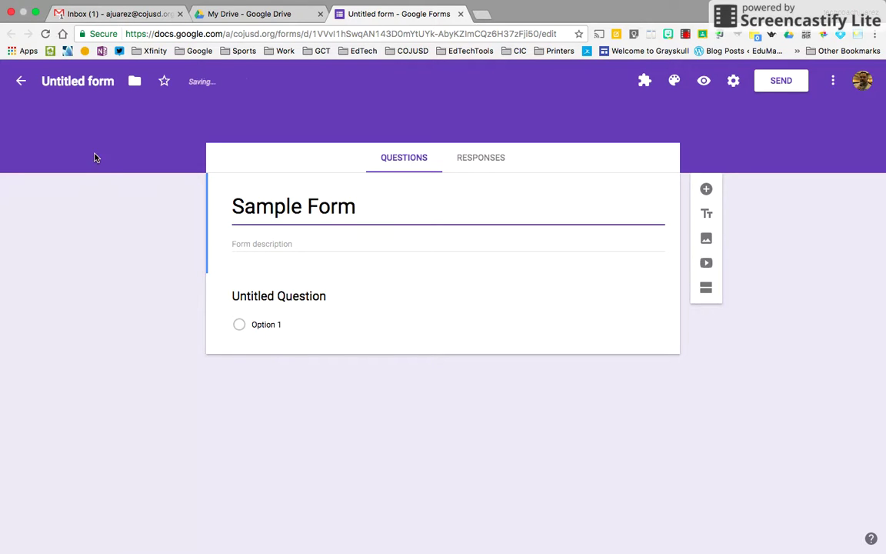
pyautogui.click(80, 155)
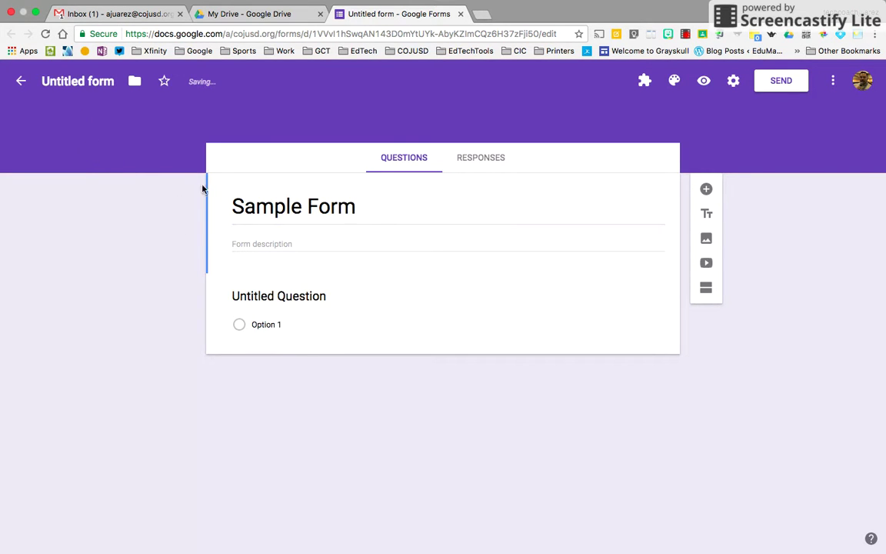
pyautogui.click(89, 83)
pyautogui.click(89, 179)
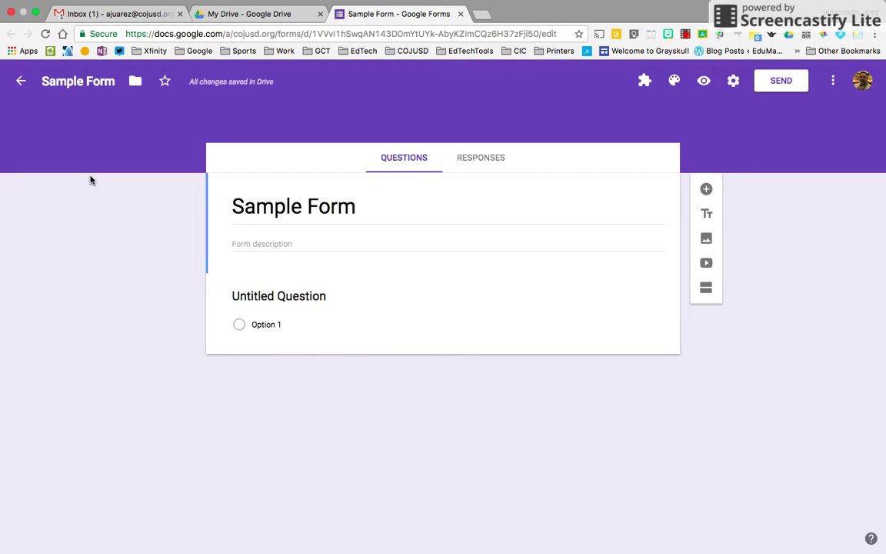
# - Ask 'Who is the president?' with choices Donald Trump, Barack Obama, Jimmy Carter, George W. Bush
pyautogui.click(295, 303)
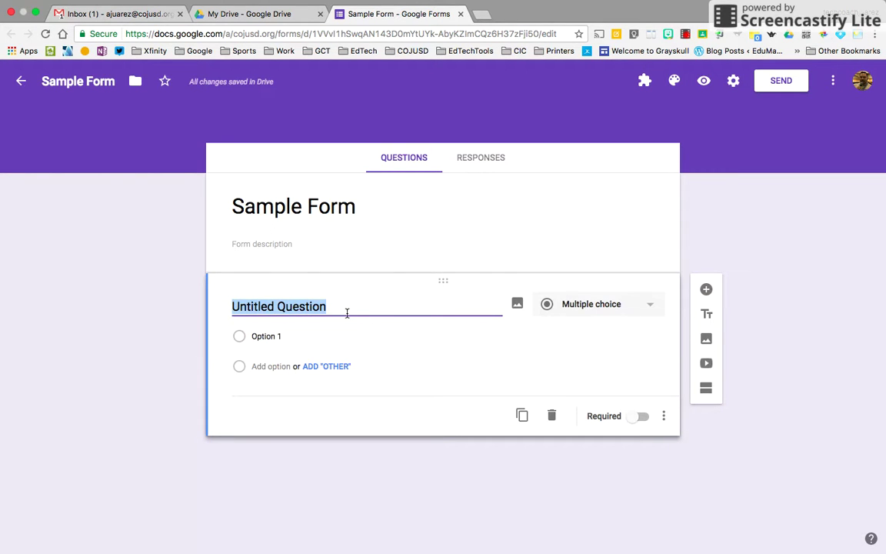
pyautogui.write('Who ')
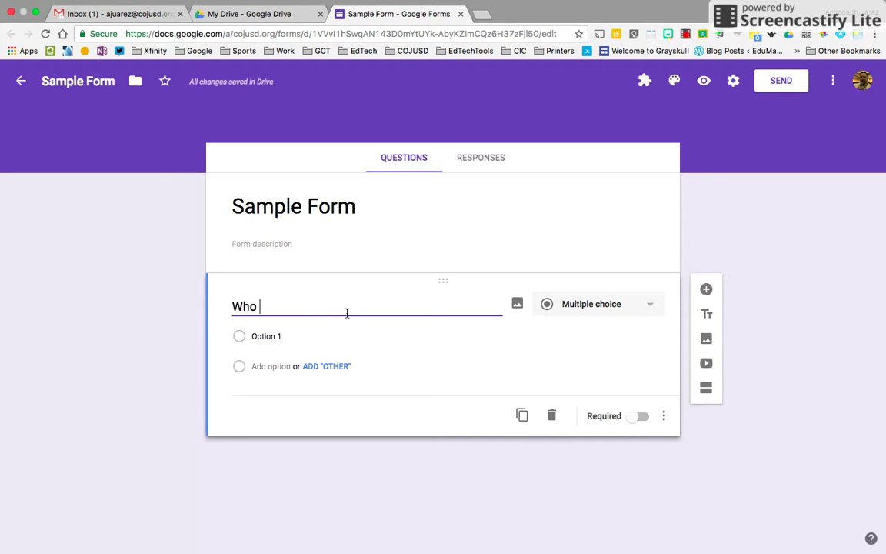
pyautogui.write('is the president?')
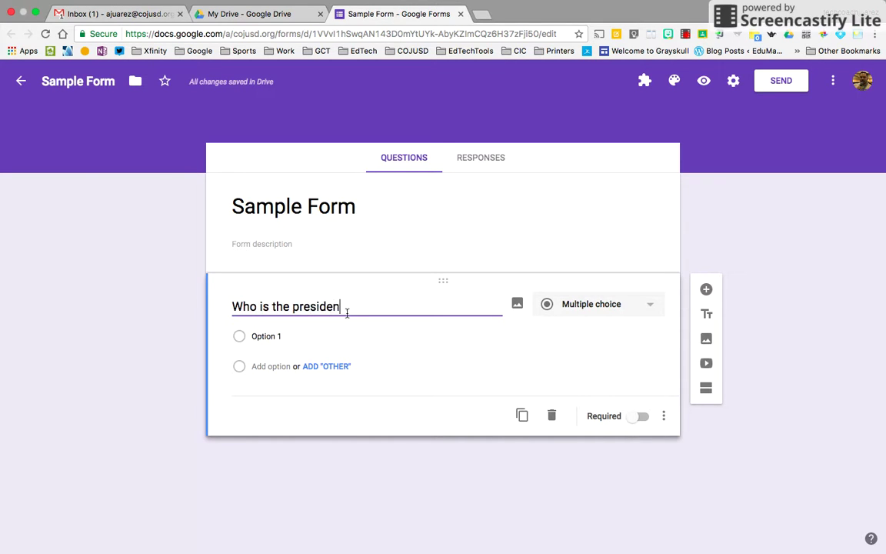
pyautogui.click(280, 337)
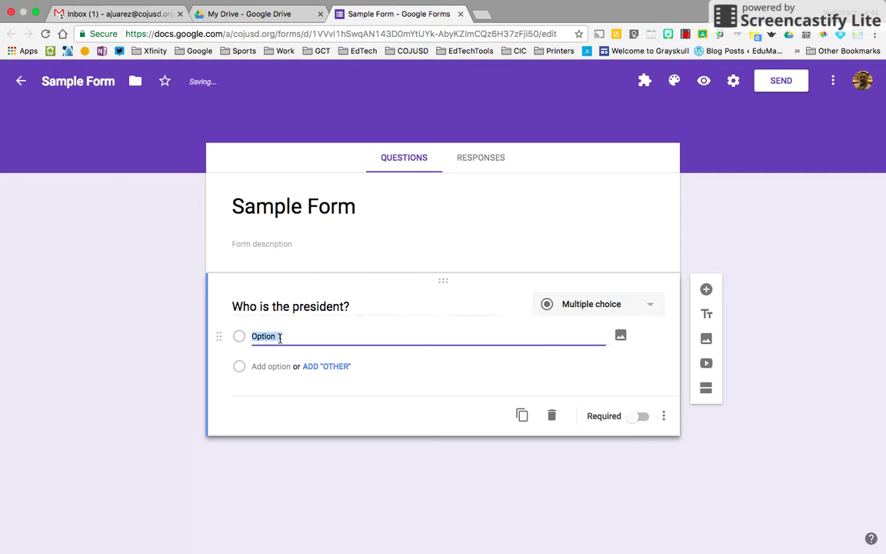
pyautogui.write('Donald T')
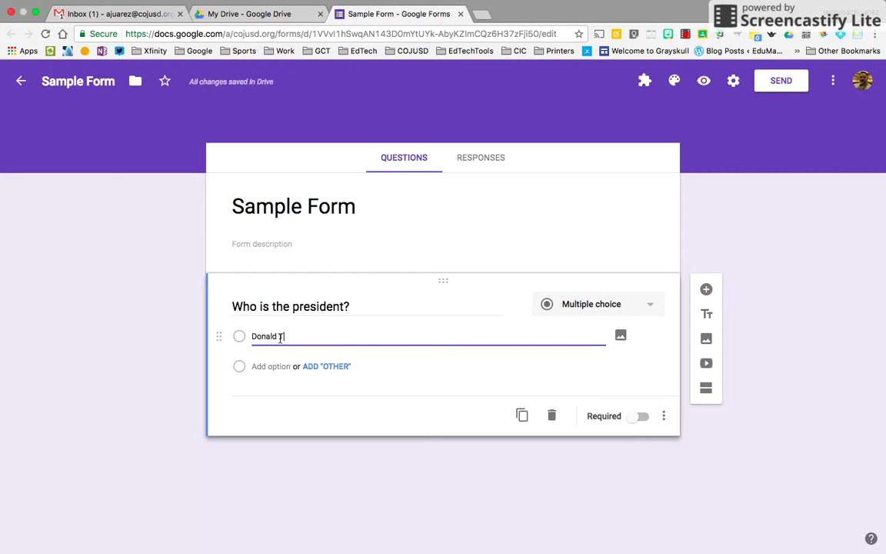
pyautogui.write('rump')
pyautogui.press('Return')
pyautogui.write('Bara')
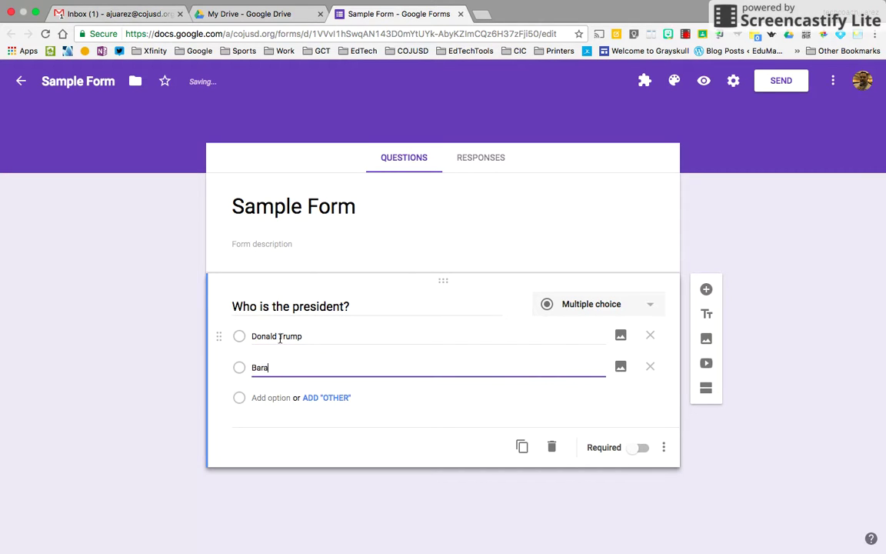
pyautogui.write('ck Obamam')
pyautogui.press('Return')
pyautogui.write('Ji')
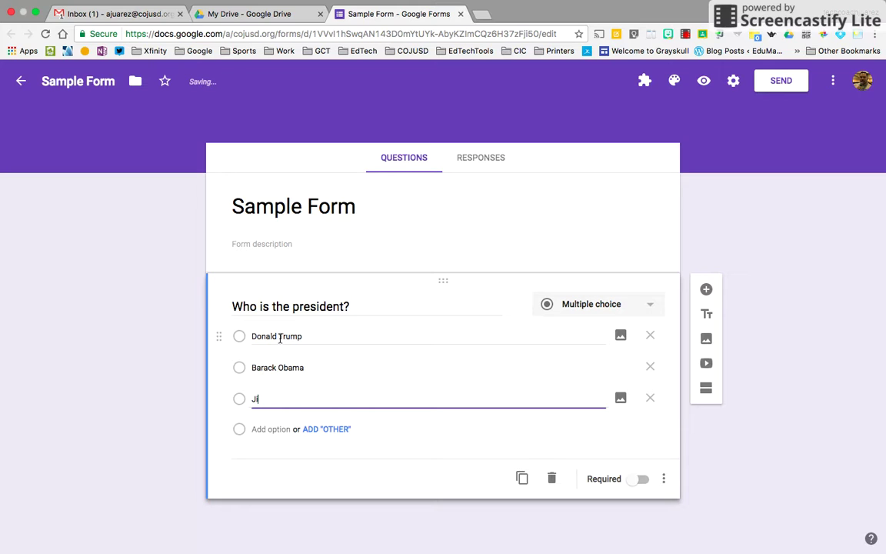
pyautogui.write('mmy Carter')
pyautogui.press('Return')
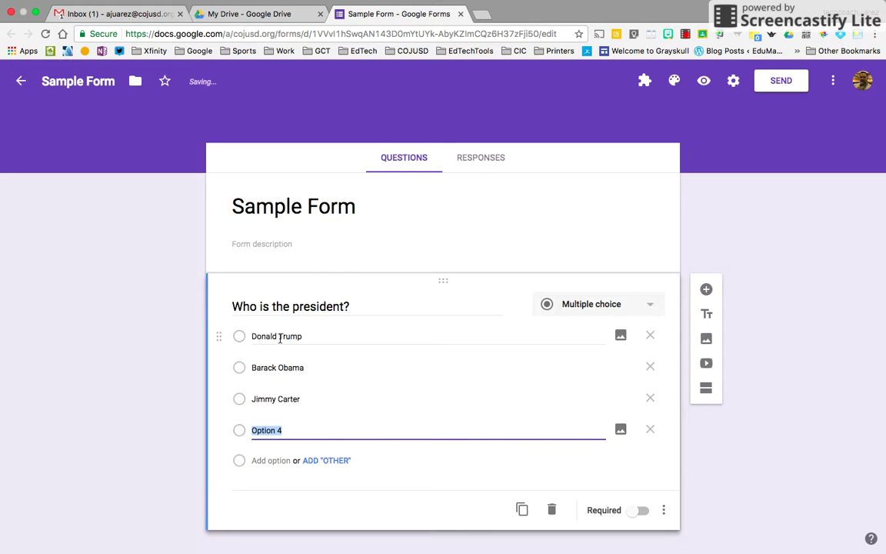
pyautogui.write('George W. Bush')
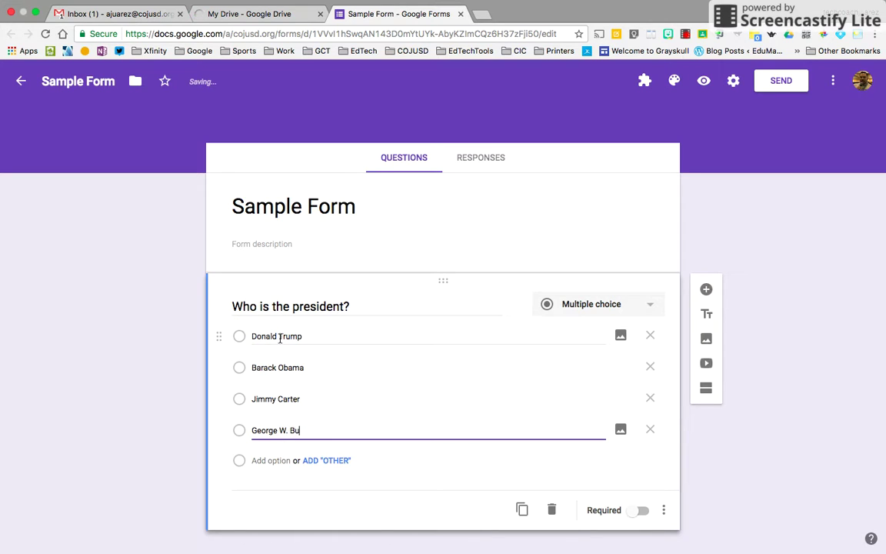
pyautogui.click(214, 386)
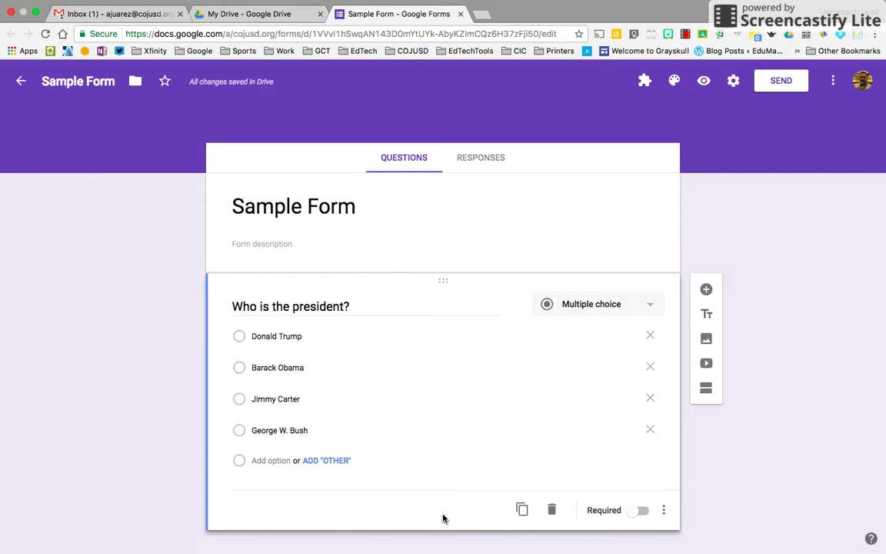
# - Turn on Required for the 'Who is the president?' question
pyautogui.click(638, 511)
# - Add the required question 'Please state your first, middle and last name.'
pyautogui.click(707, 290)
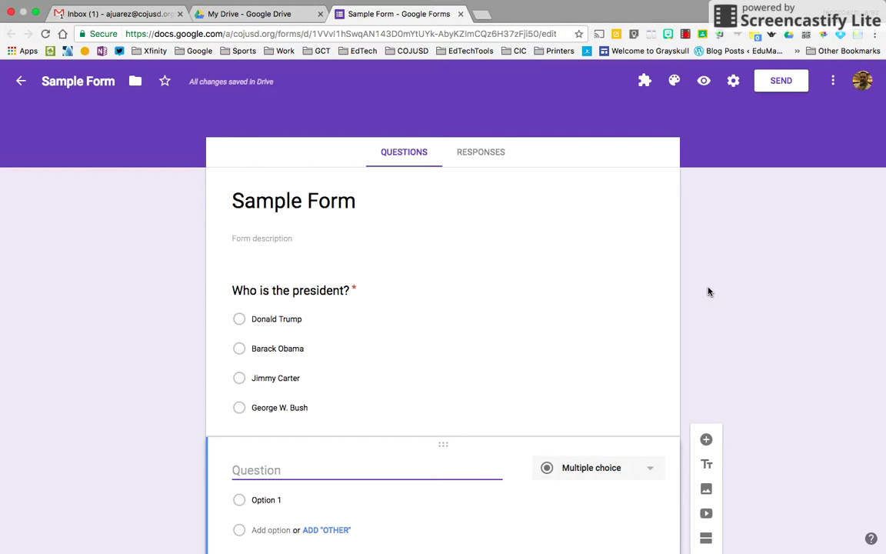
pyautogui.write('Please state your first')
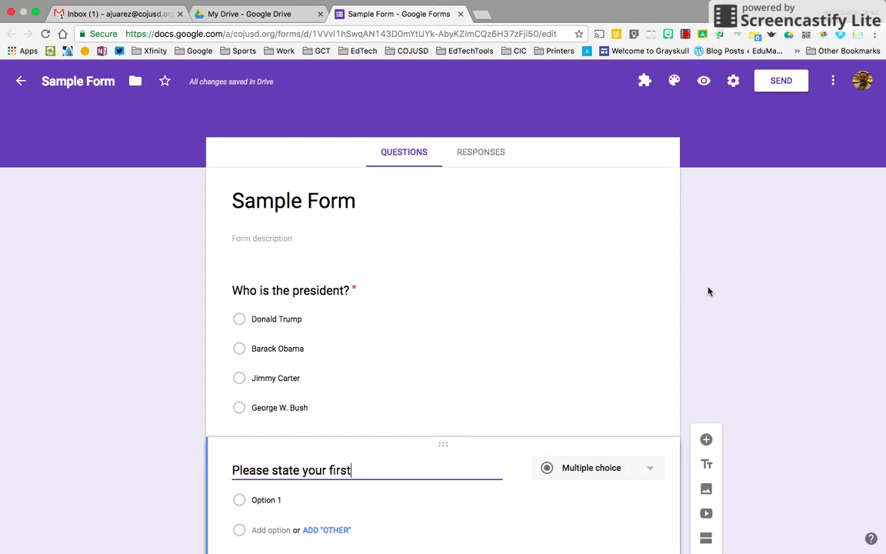
pyautogui.write(' and')
pyautogui.press('BackSpace')
pyautogui.press('BackSpace')
pyautogui.press('BackSpace')
pyautogui.write(', middle and')
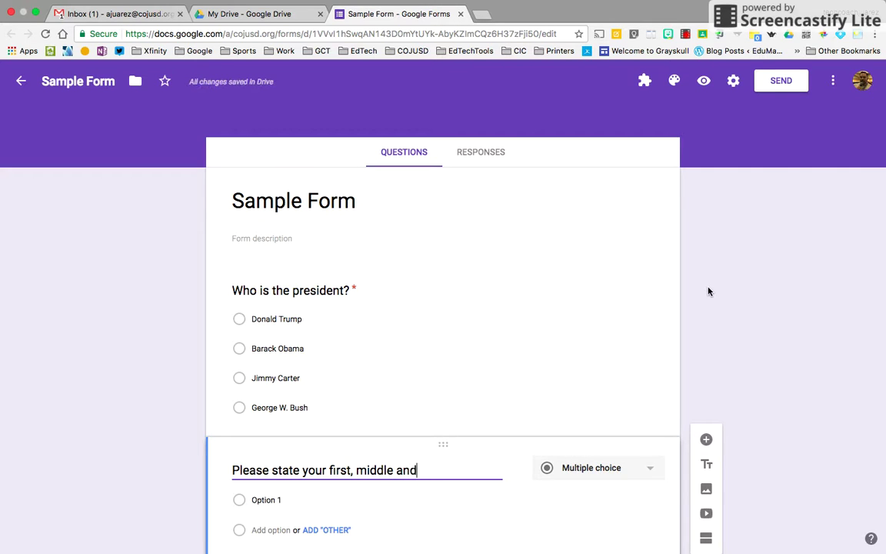
pyautogui.write(' last name.')
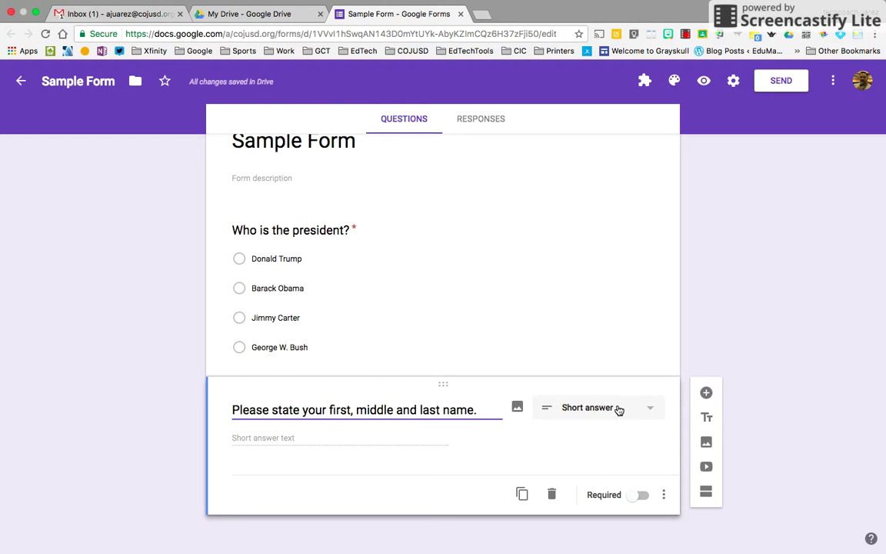
pyautogui.click(636, 496)
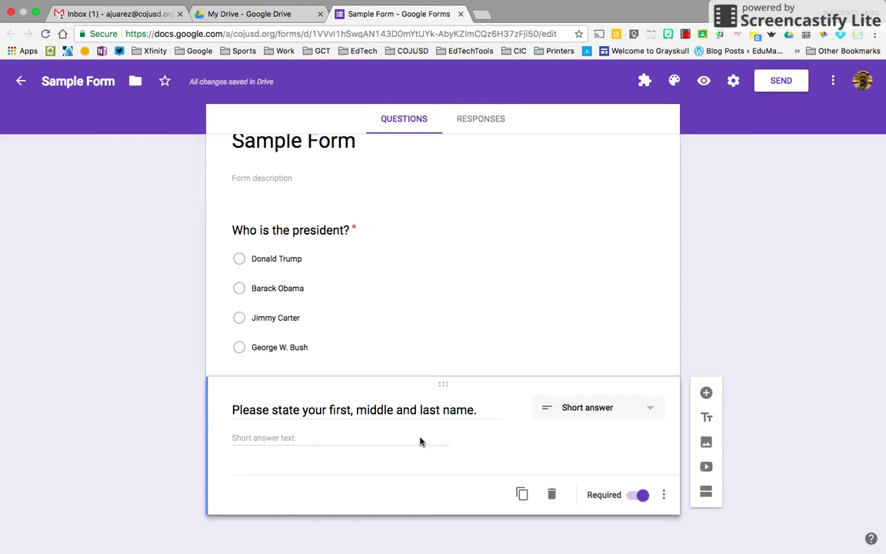
pyautogui.click(706, 393)
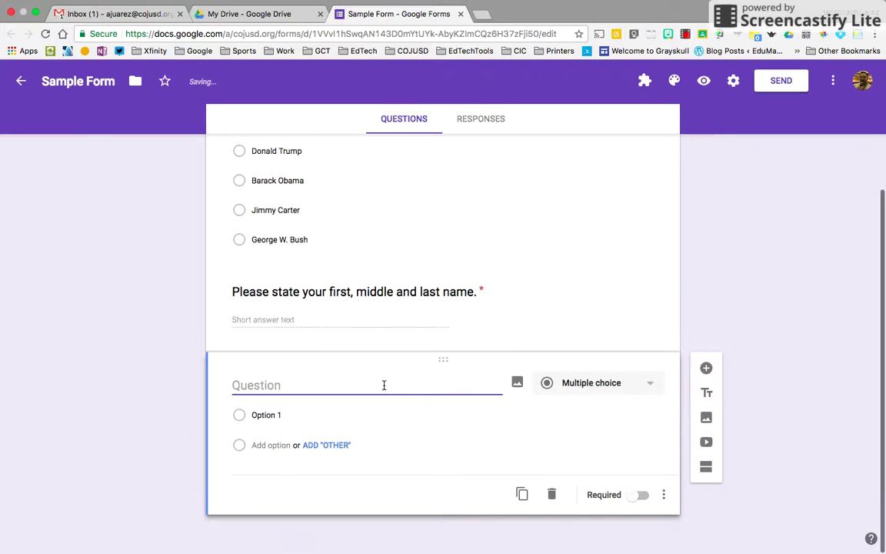
# - Write the third question as 'Tell me your life story.' and make it required
pyautogui.write('pa')
pyautogui.press('BackSpace')
pyautogui.press('BackSpace')
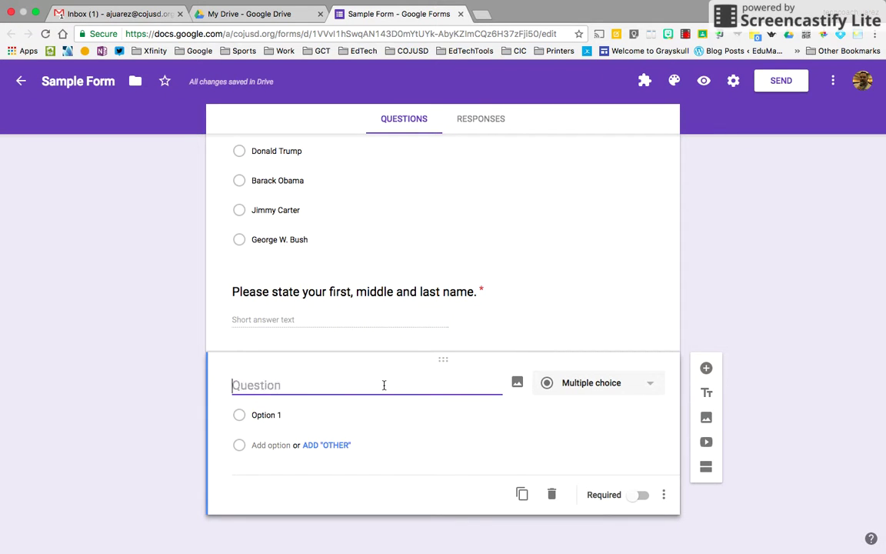
pyautogui.write('Tell me your life story.')
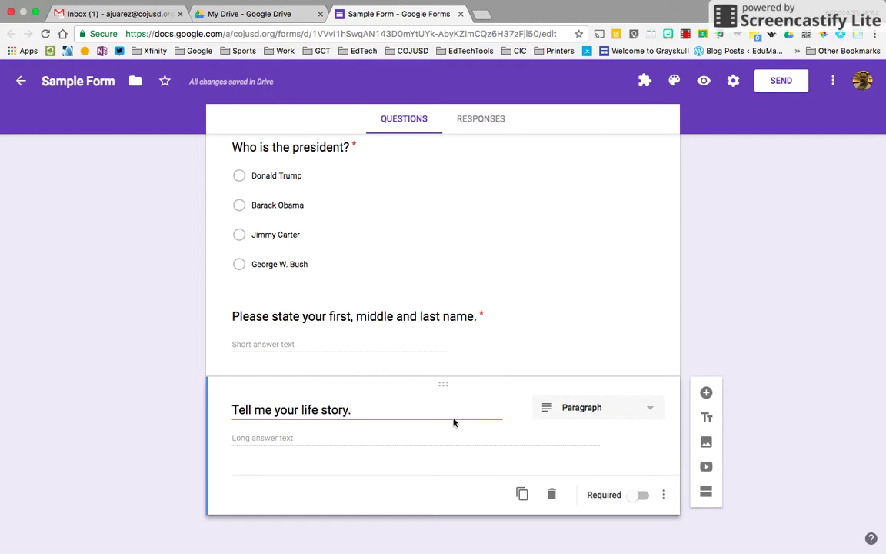
pyautogui.scroll(3, 462, 346)
pyautogui.scroll(-3, 465, 339)
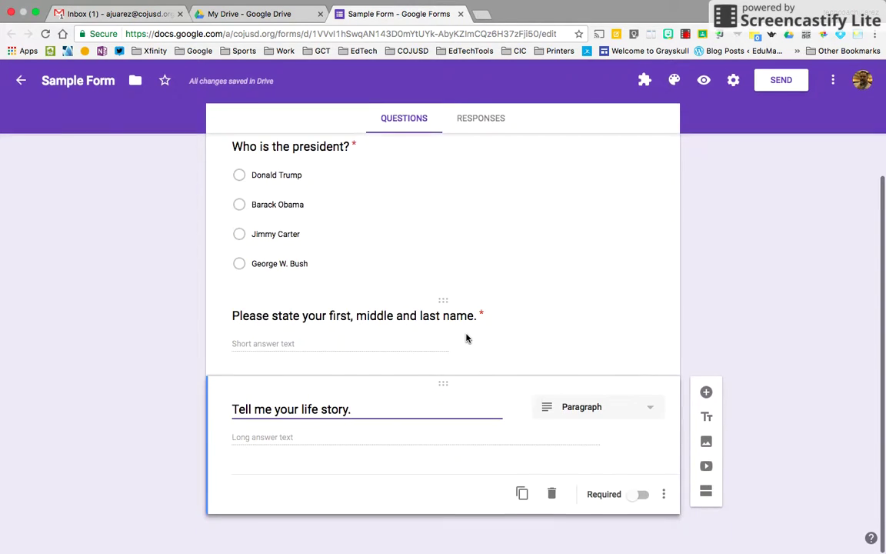
pyautogui.click(638, 495)
pyautogui.scroll(3, 596, 389)
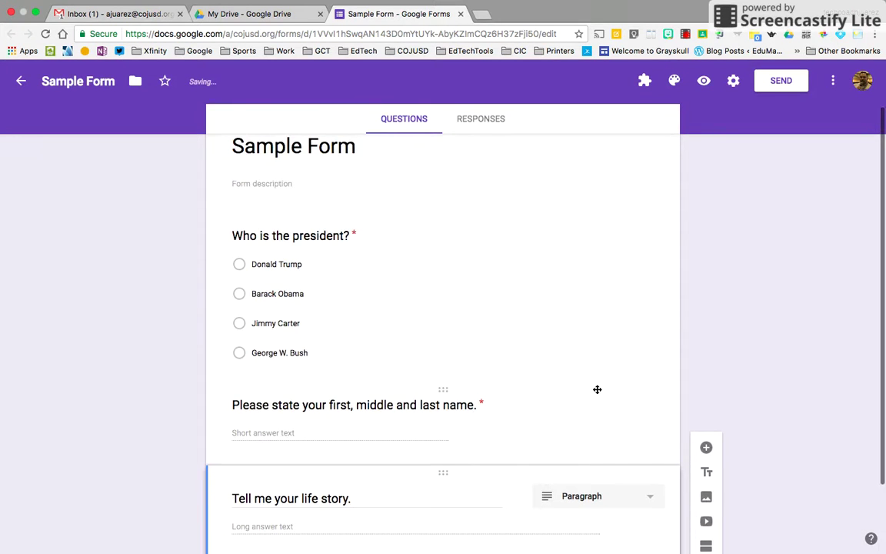
pyautogui.scroll(-3, 597, 391)
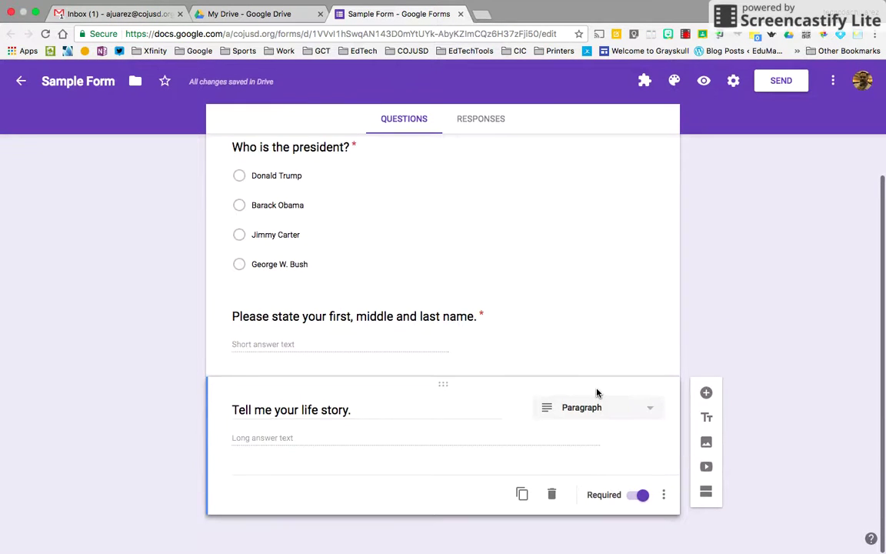
pyautogui.click(632, 406)
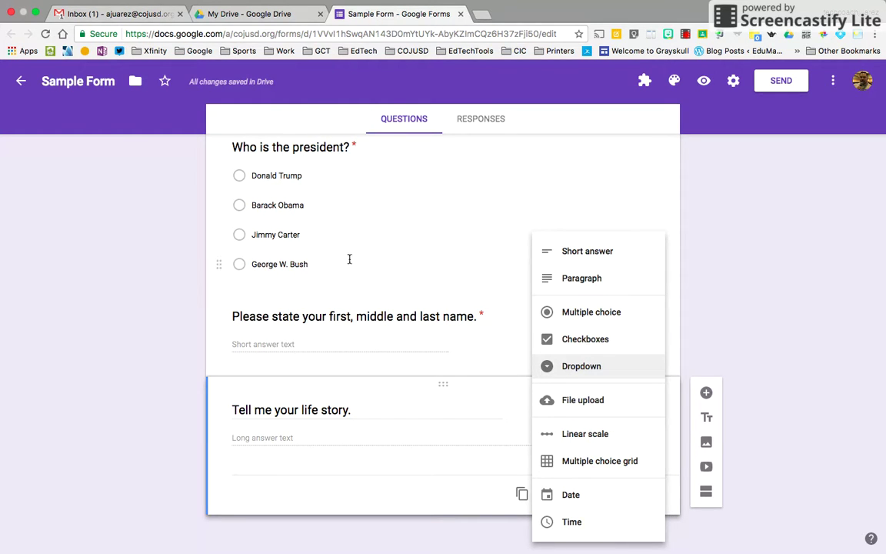
pyautogui.click(218, 358)
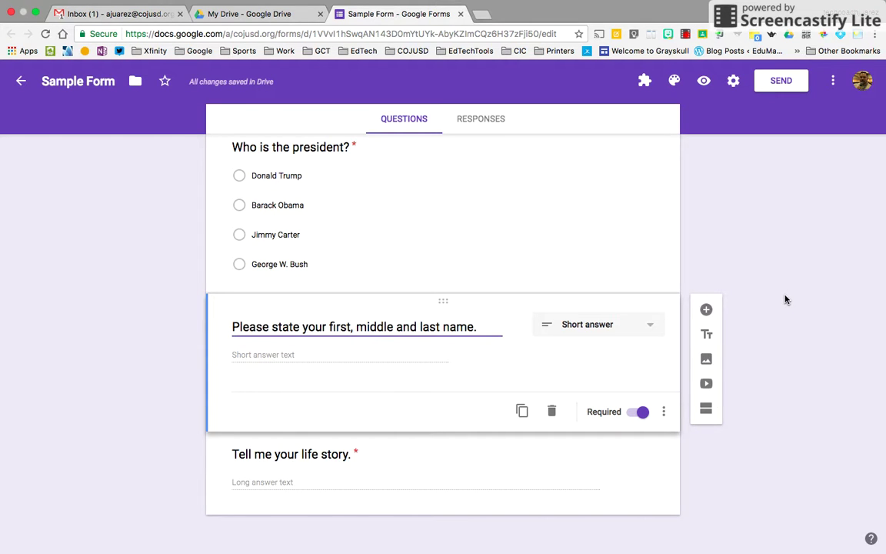
pyautogui.scroll(2, 785, 299)
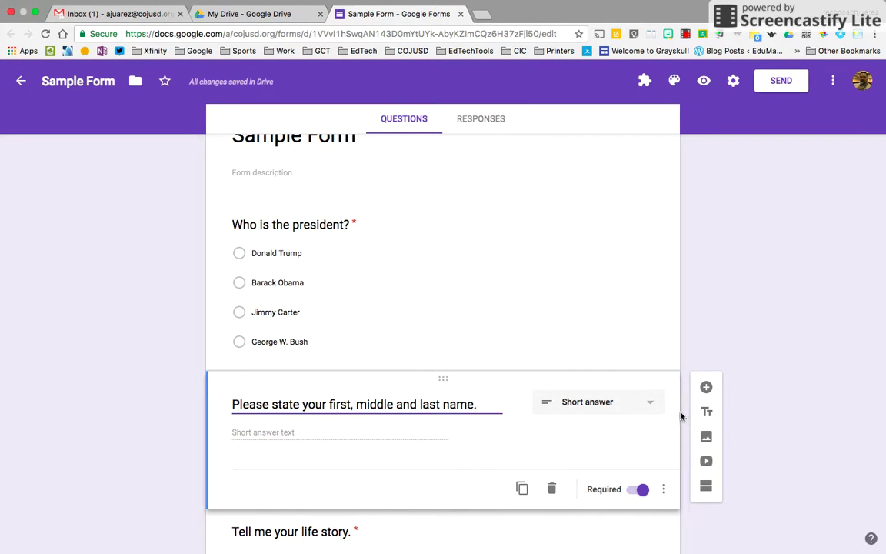
pyautogui.click(705, 464)
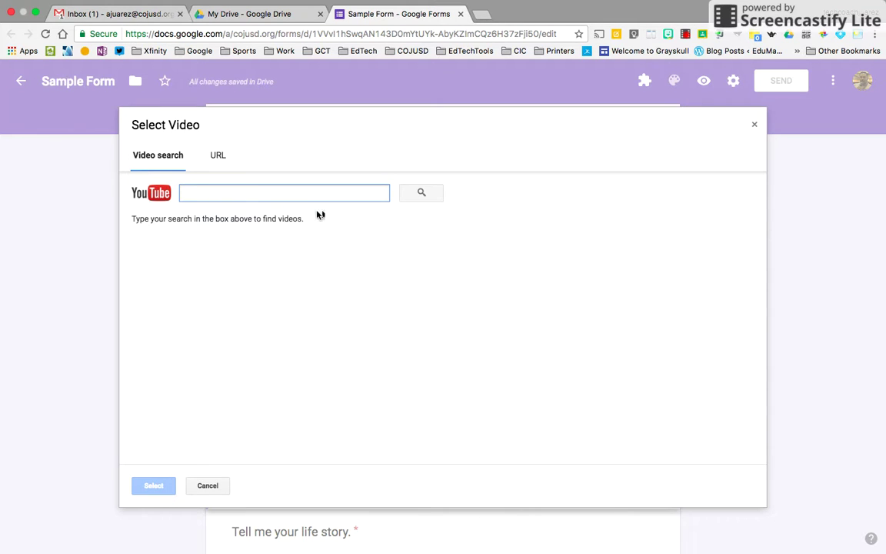
# - Search YouTube for 'presidential inauguration' and insert the CBSN result into the form
pyautogui.click(217, 155)
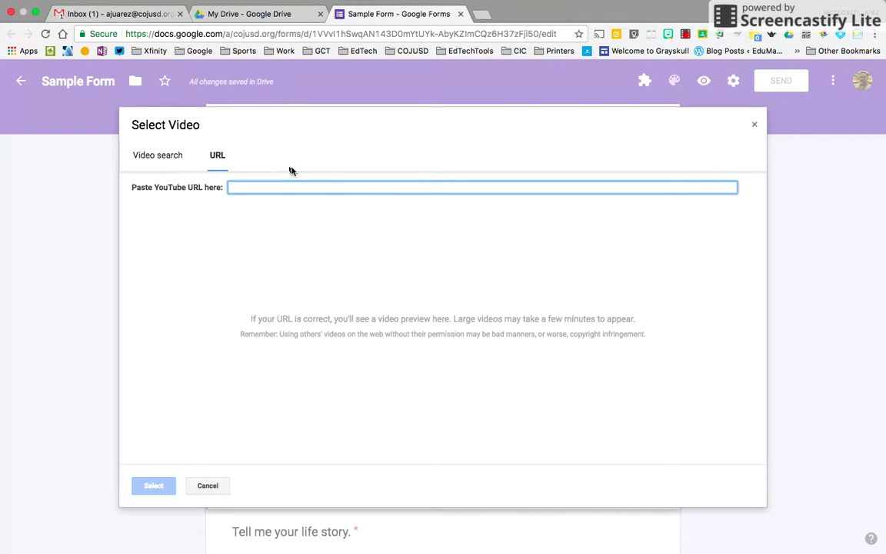
pyautogui.click(151, 155)
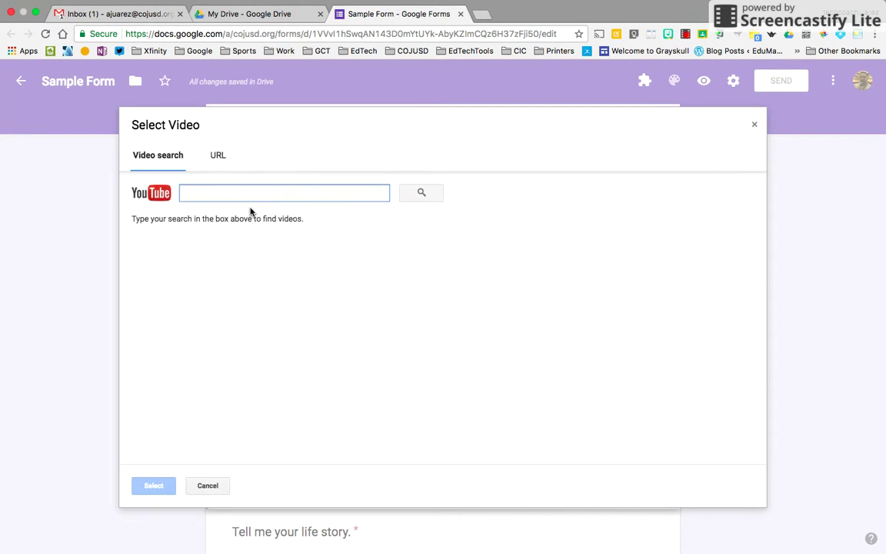
pyautogui.write('pres')
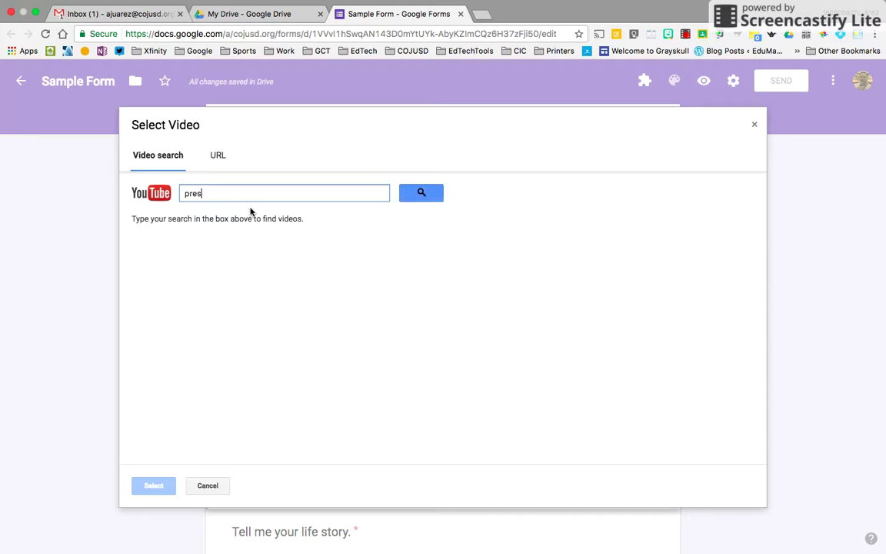
pyautogui.write('idential inauguration')
pyautogui.press('Return')
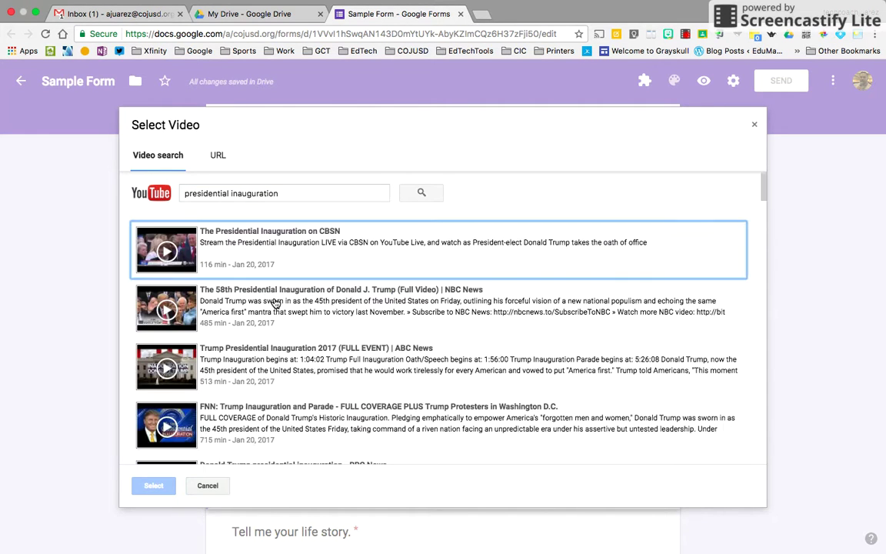
pyautogui.click(279, 258)
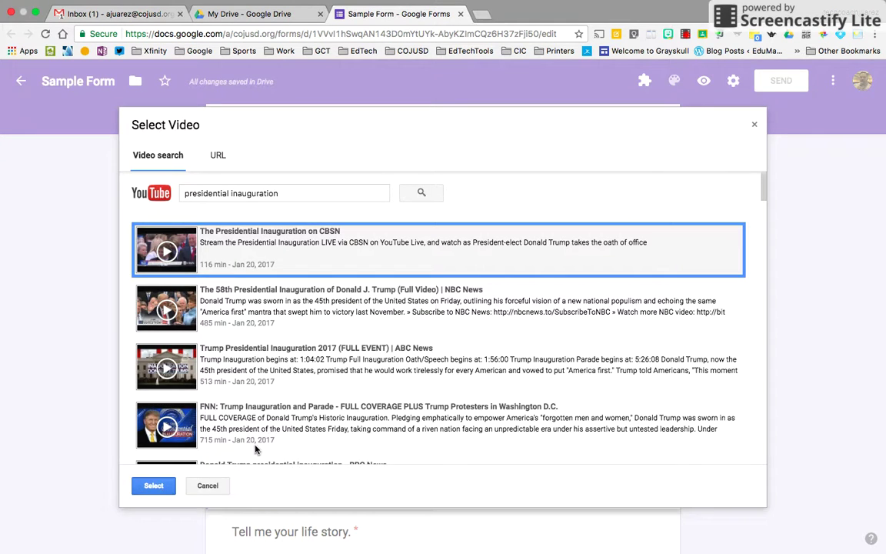
pyautogui.press('Return')
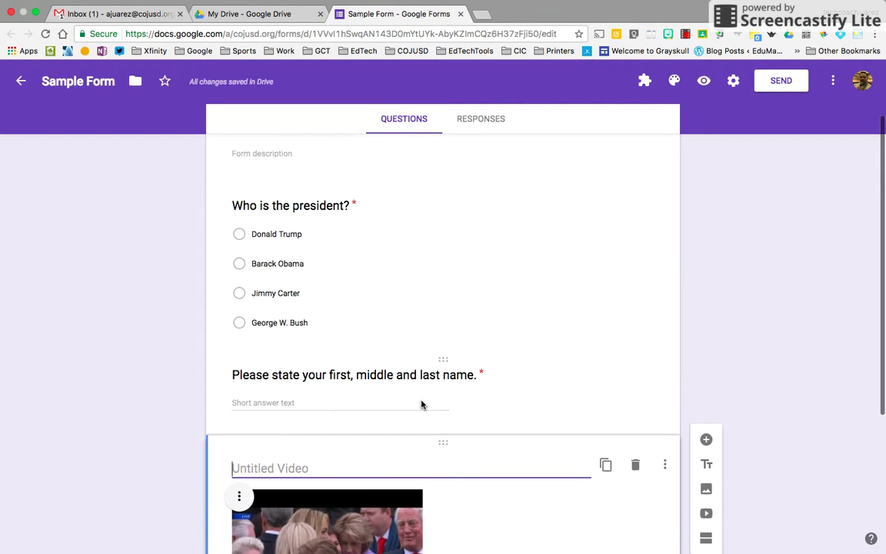
# - Title the video 'Presidential Inauguration' and move it above the president question
pyautogui.write('Presidentia')
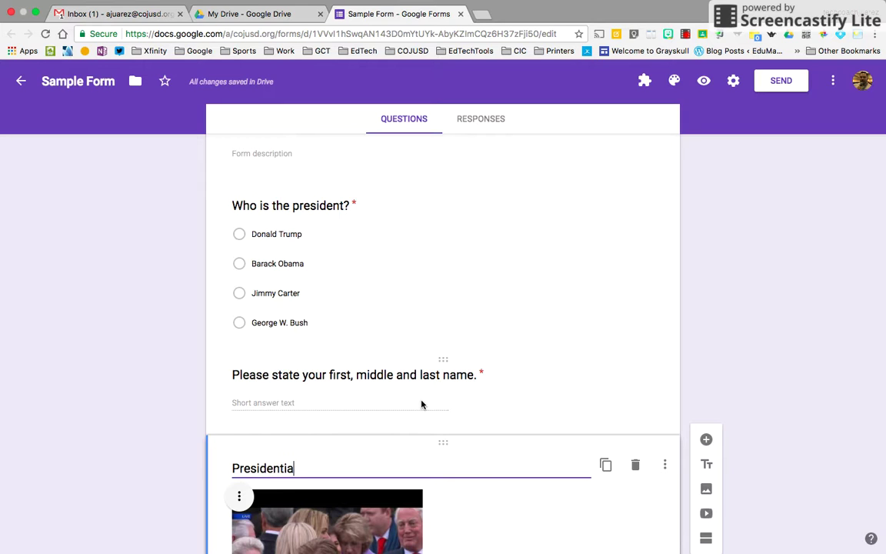
pyautogui.write('l Inauguration')
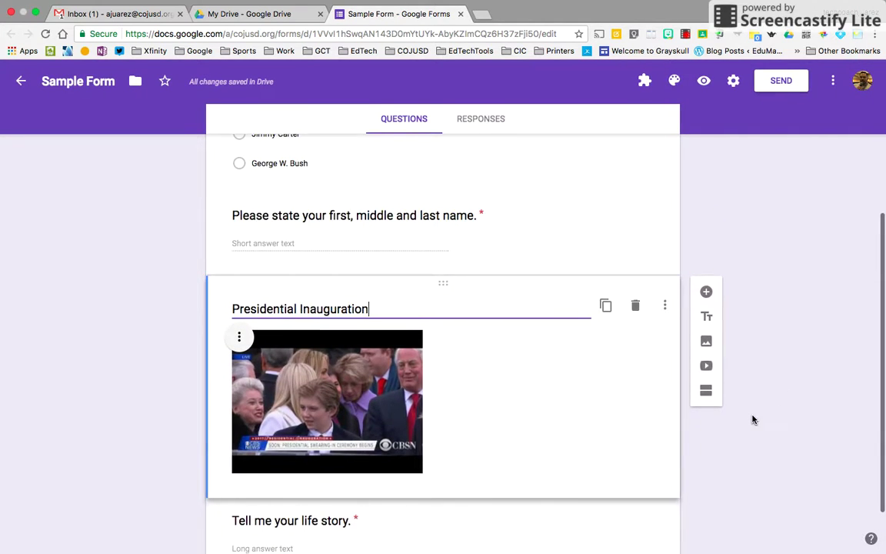
pyautogui.scroll(2, 751, 417)
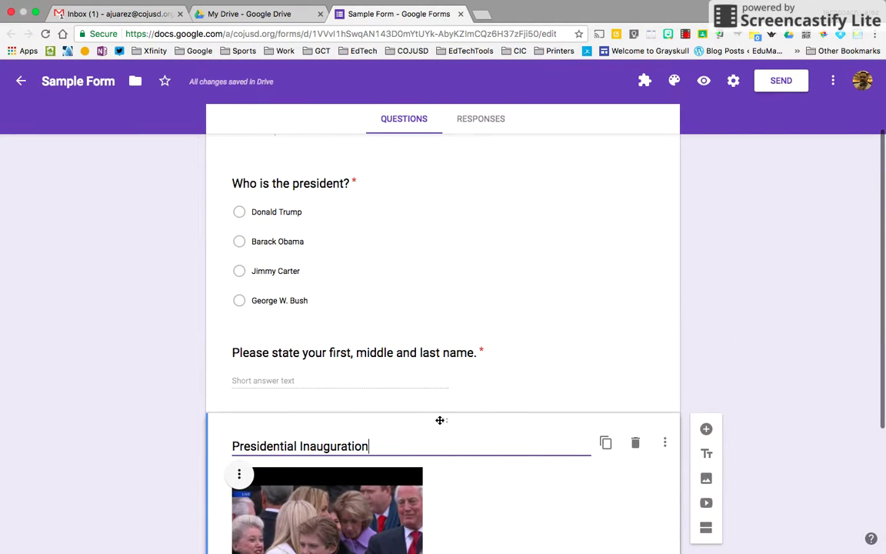
pyautogui.moveTo(444, 419); pyautogui.dragTo(431, 154)
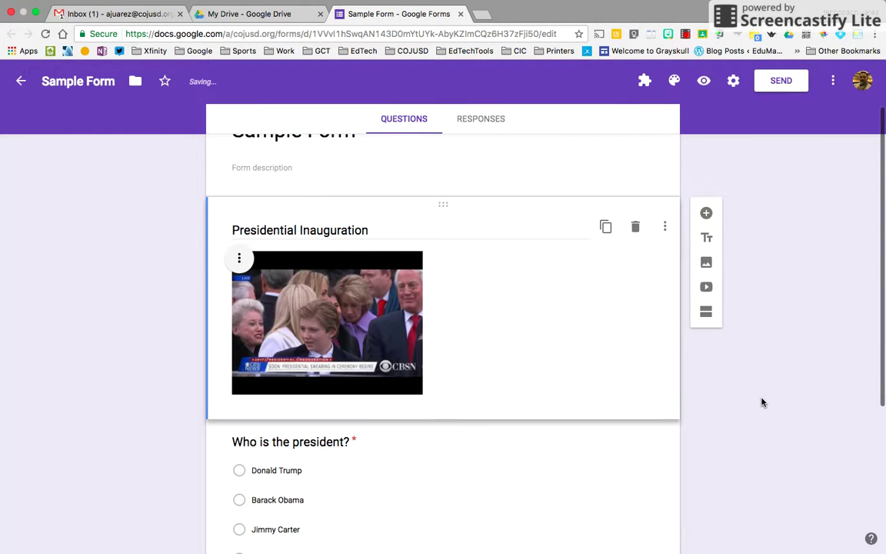
pyautogui.scroll(-2, 761, 401)
pyautogui.scroll(1, 761, 401)
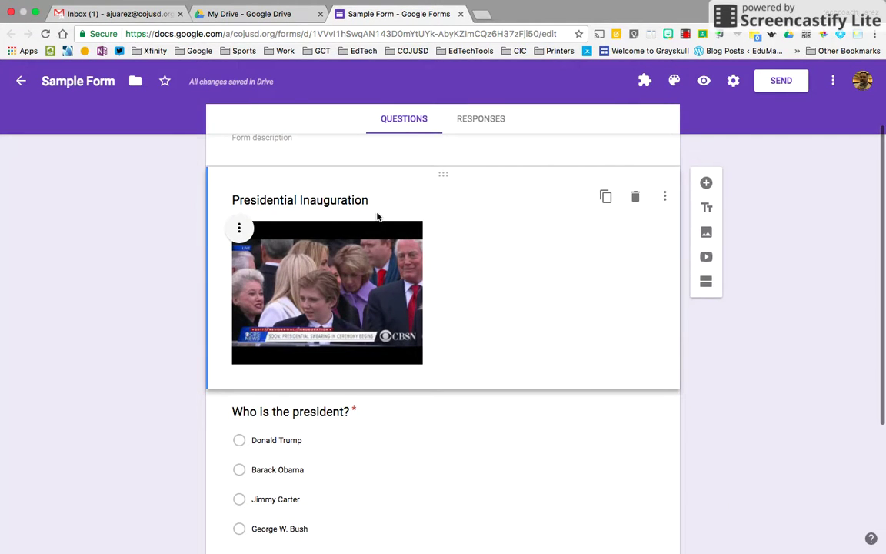
pyautogui.scroll(-1, 405, 412)
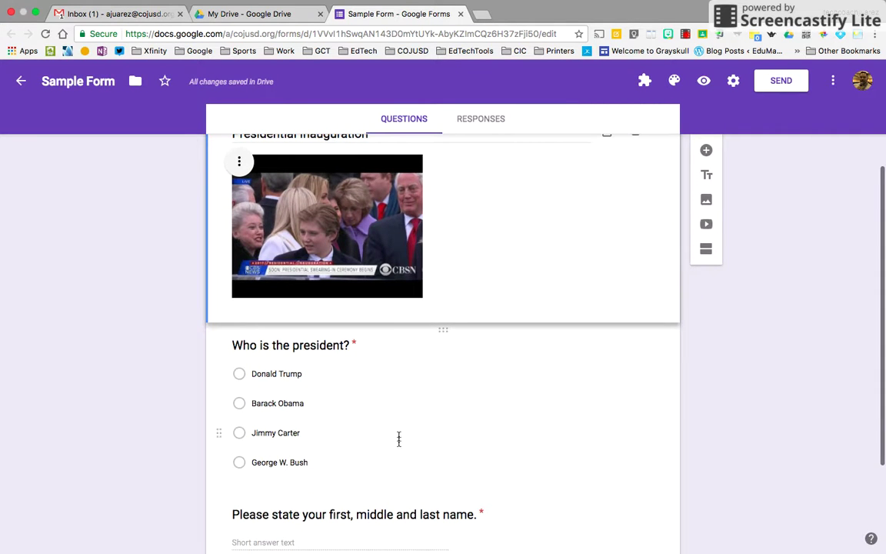
pyautogui.scroll(3, 625, 427)
pyautogui.scroll(-1, 631, 453)
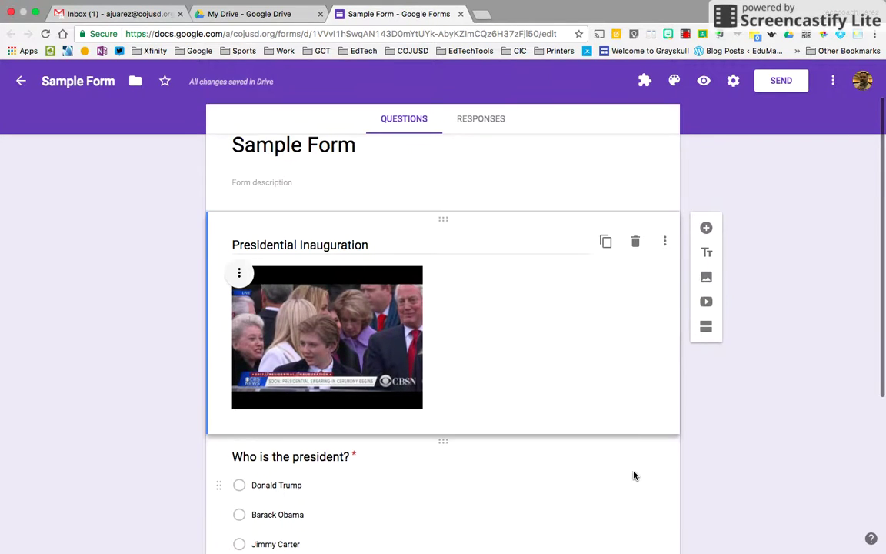
pyautogui.scroll(2, 634, 475)
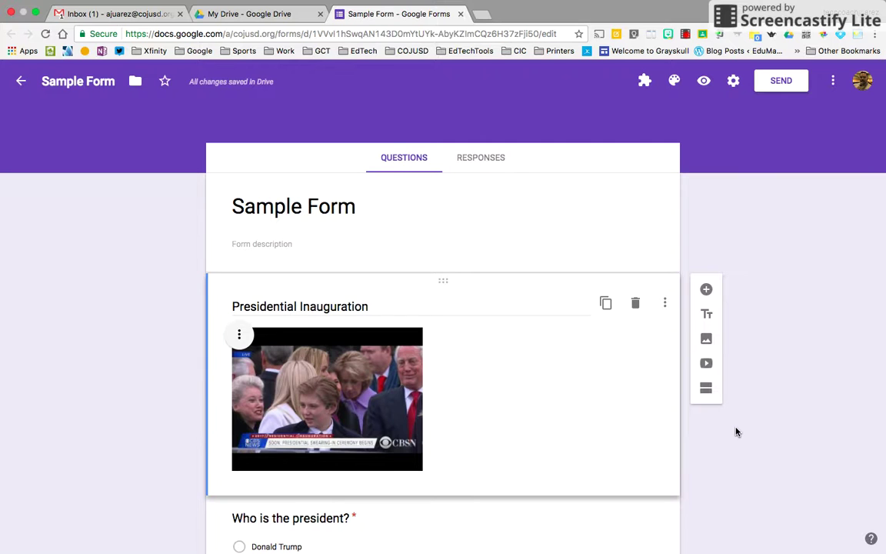
pyautogui.scroll(-5, 763, 415)
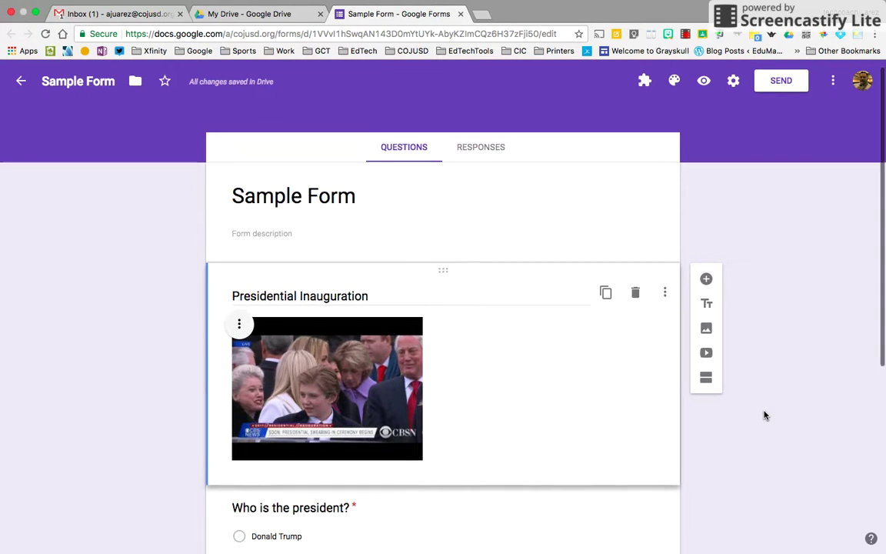
pyautogui.scroll(6, 764, 415)
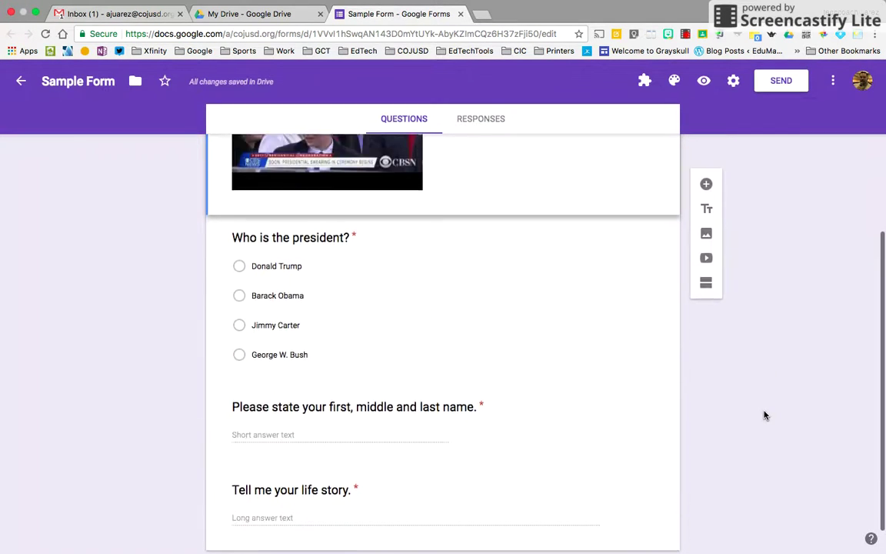